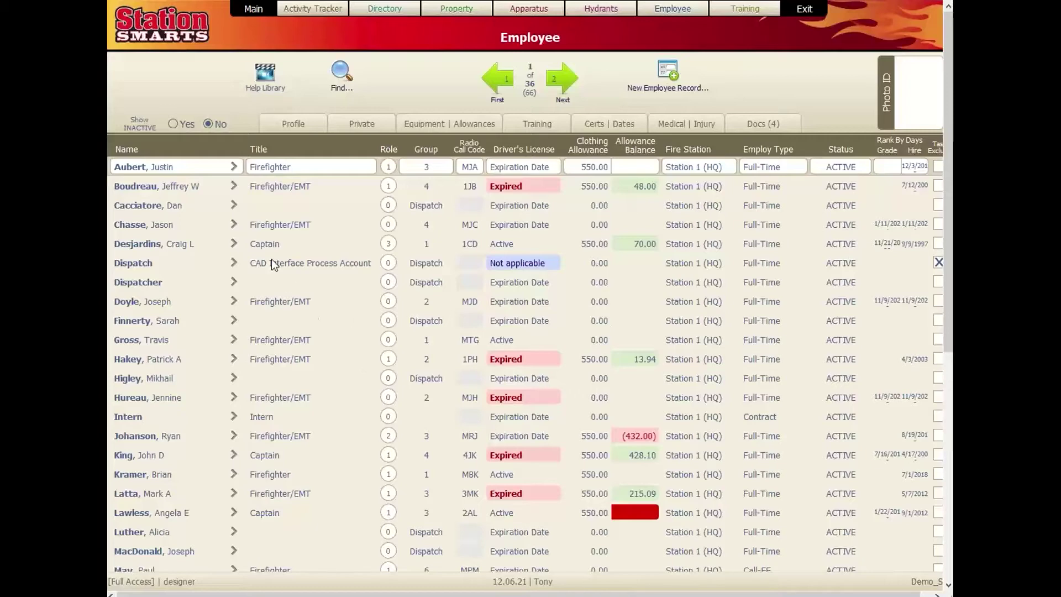
Scroll through the Employee list of active staff to locate the Designer employee.
scroll(613, 379, "down", 5)
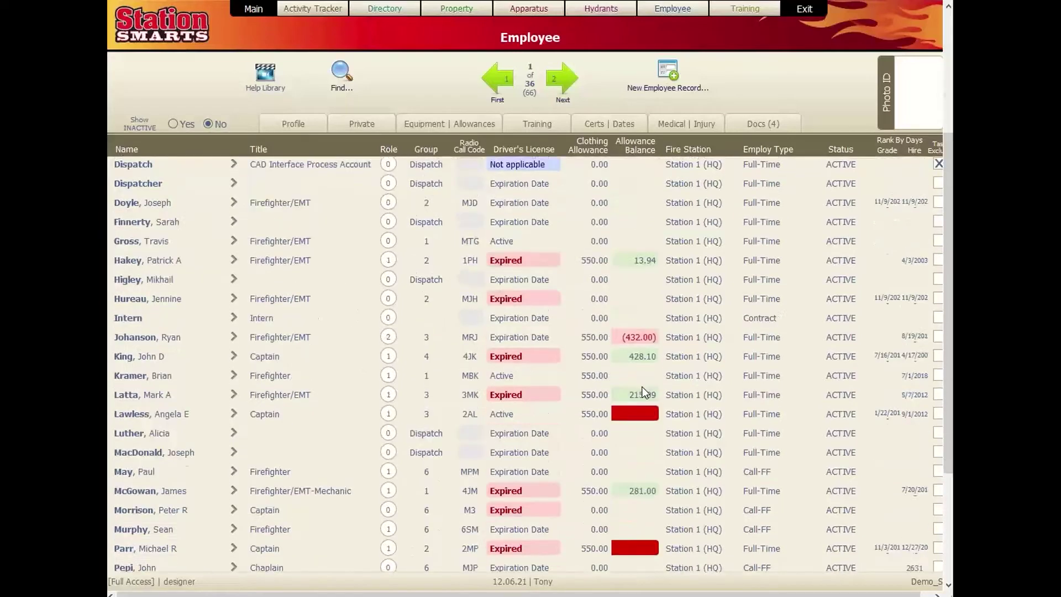
scroll(644, 392, "up", 5)
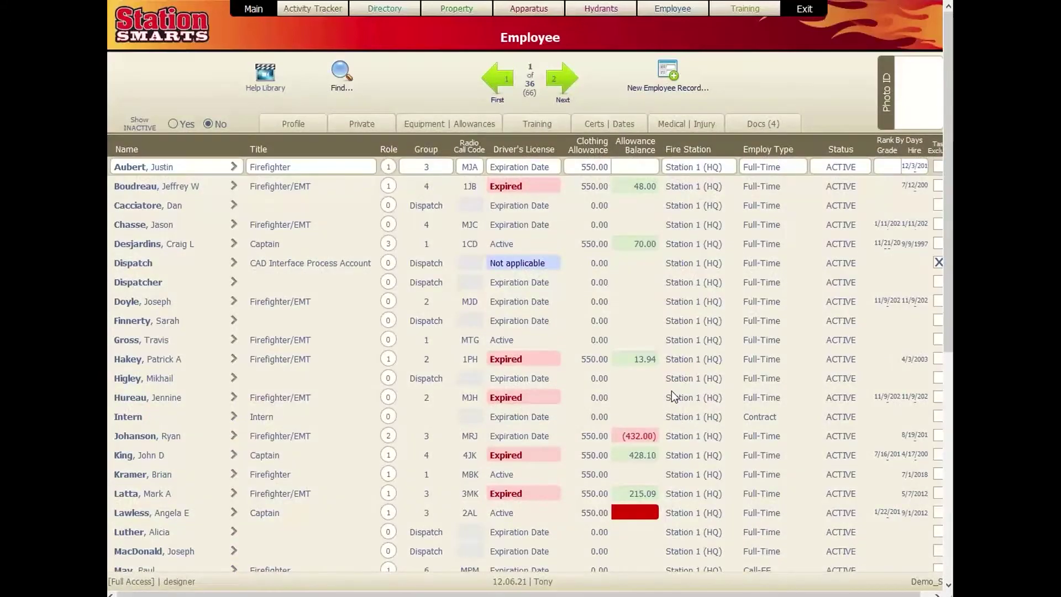
scroll(671, 390, "down", 5)
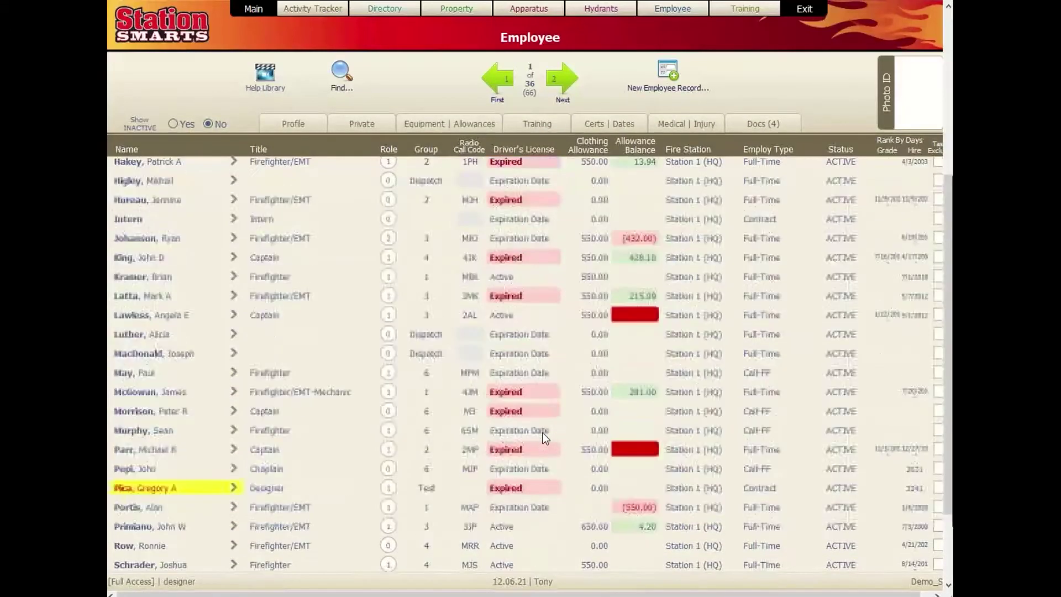
double_click(210, 410)
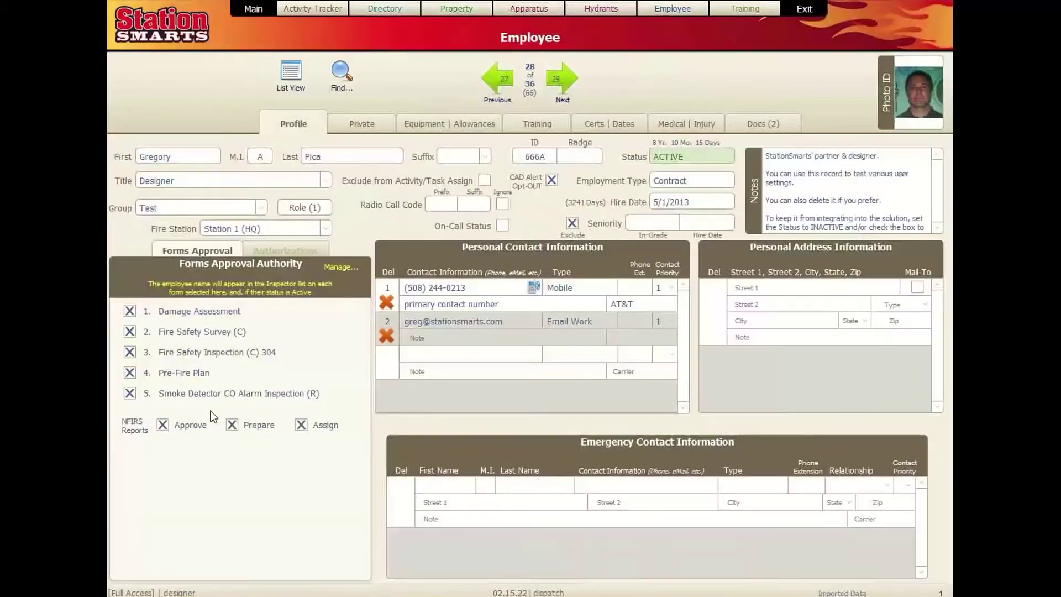
left_click(288, 71)
left_click(348, 83)
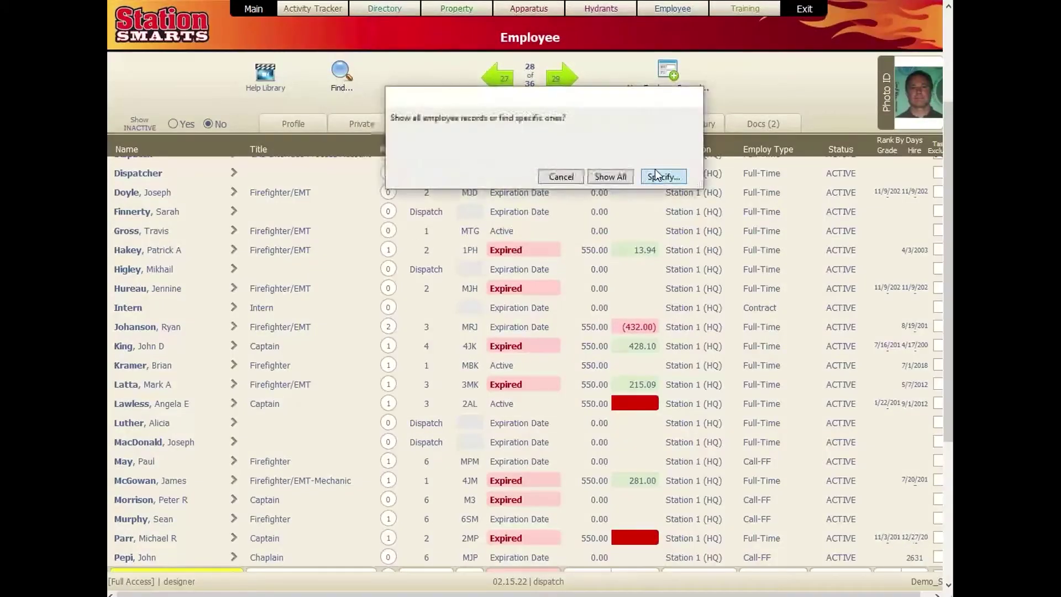
left_click(657, 179)
type("pica")
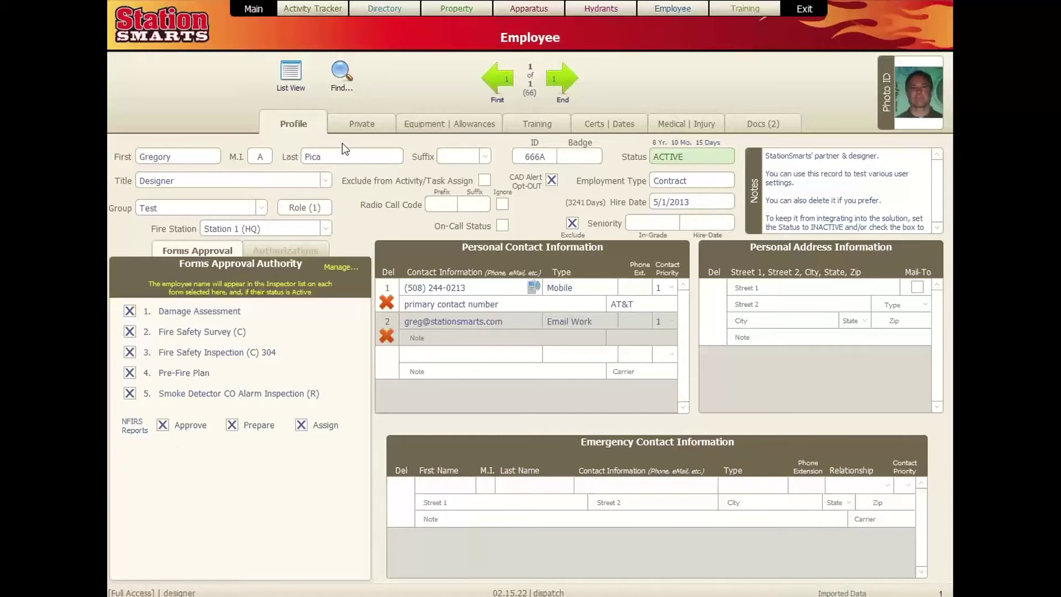
Review the Designer employee's function authorizations, then bring up the Private information page.
left_click(314, 251)
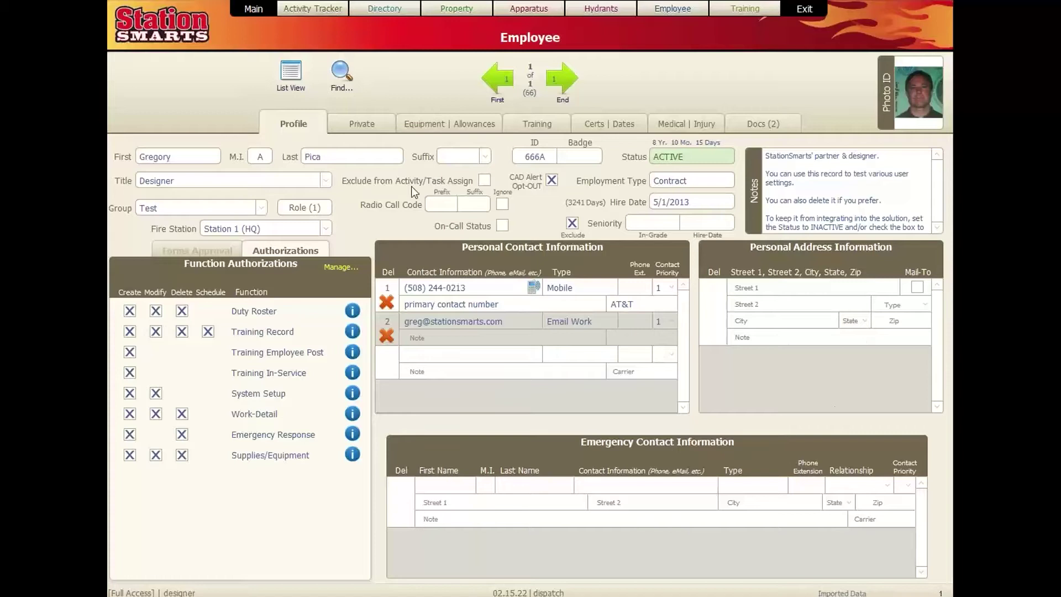
left_click(382, 133)
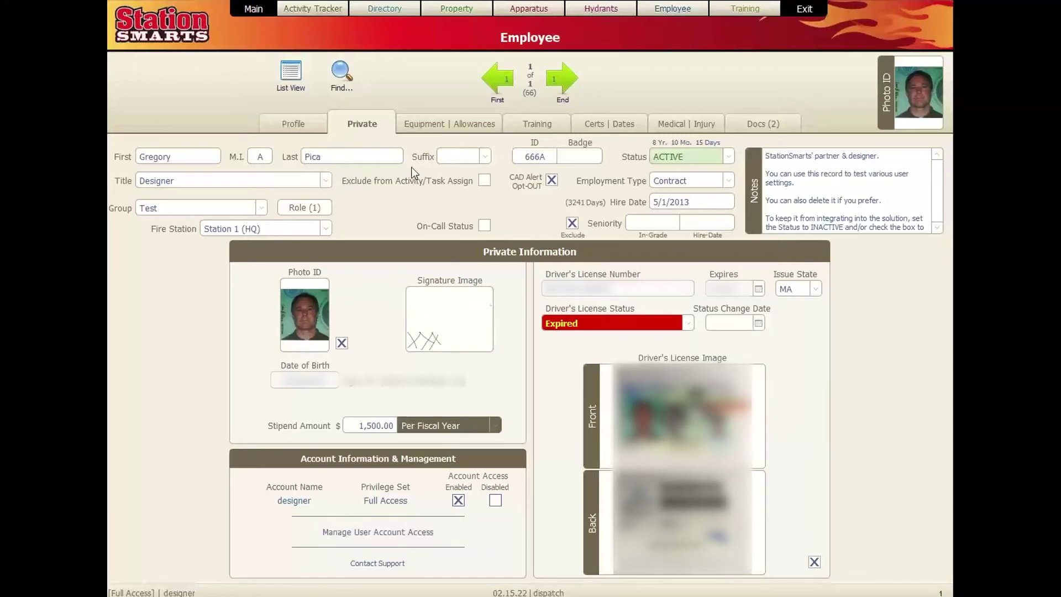
Show the Equipment | Allowances page with assigned Fire Ax, Oxygen Unit and clothing expenses.
left_click(450, 124)
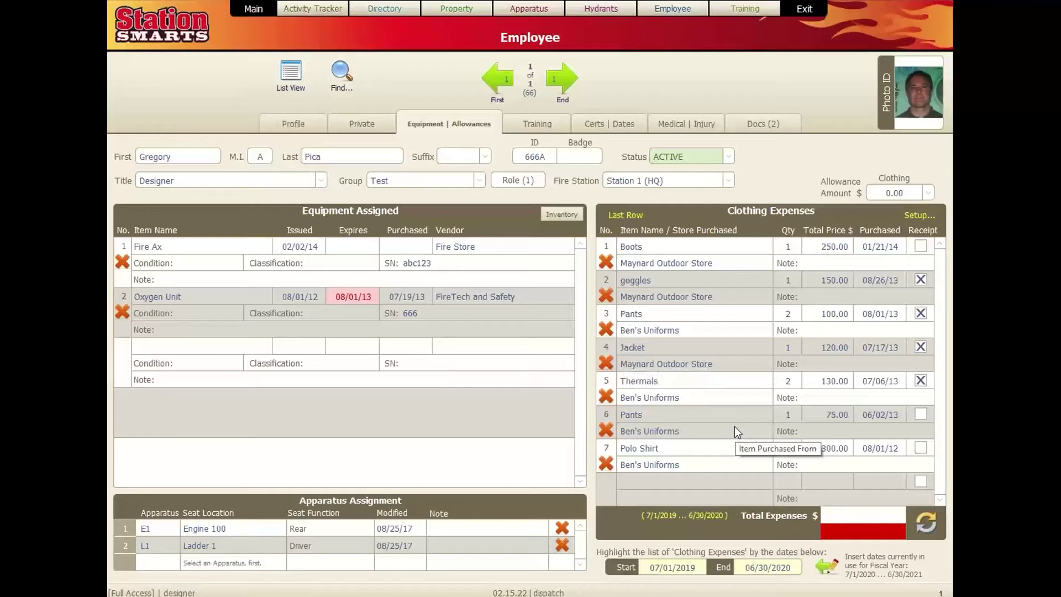
Browse and close the Equipment Assigned Inventory popup, then view the employee's Training records.
left_click(560, 215)
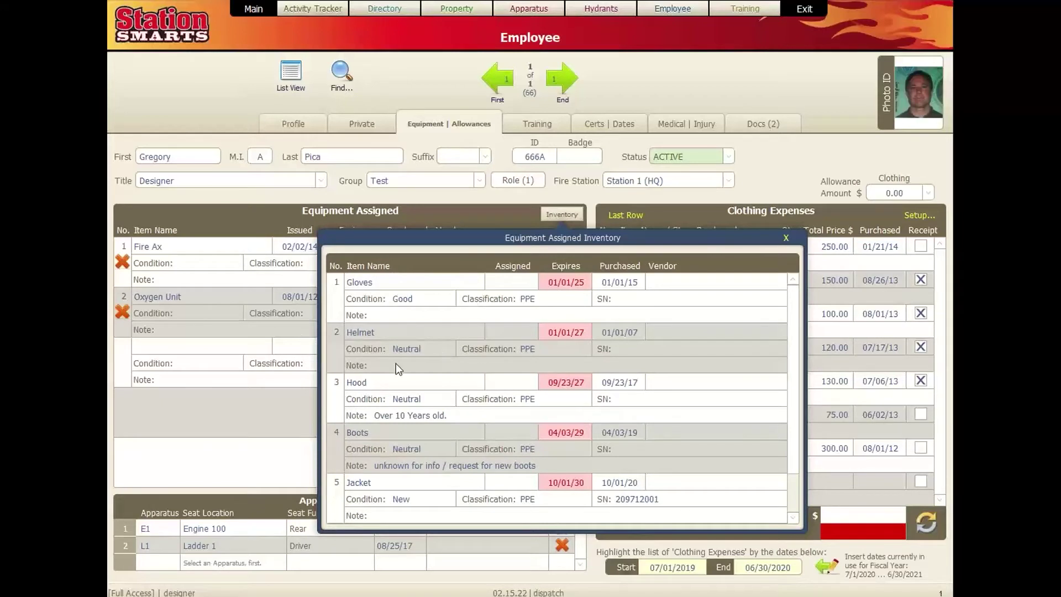
scroll(559, 419, "down", 1)
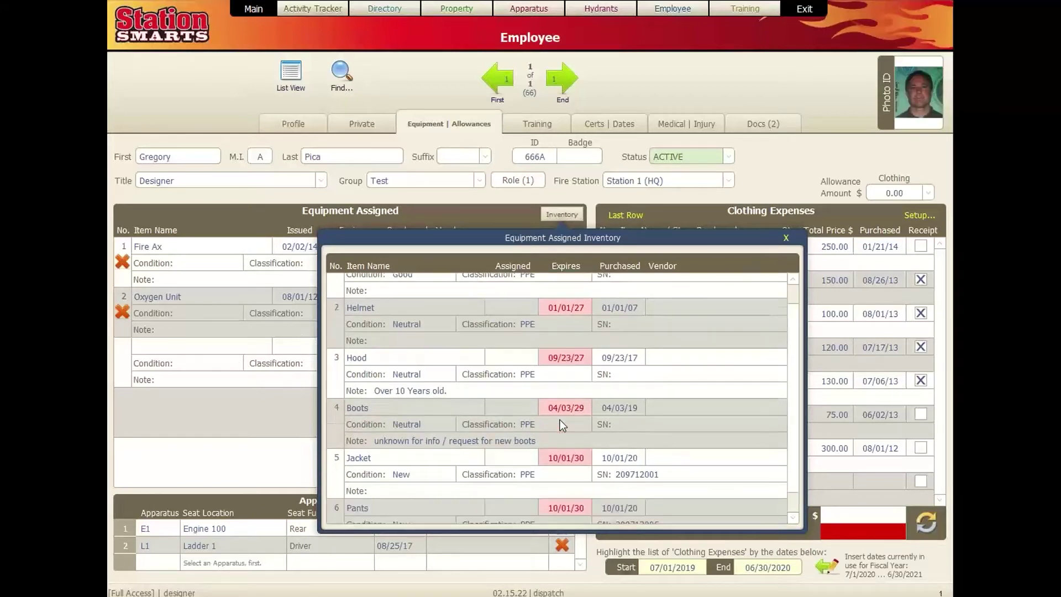
scroll(559, 420, "up", 1)
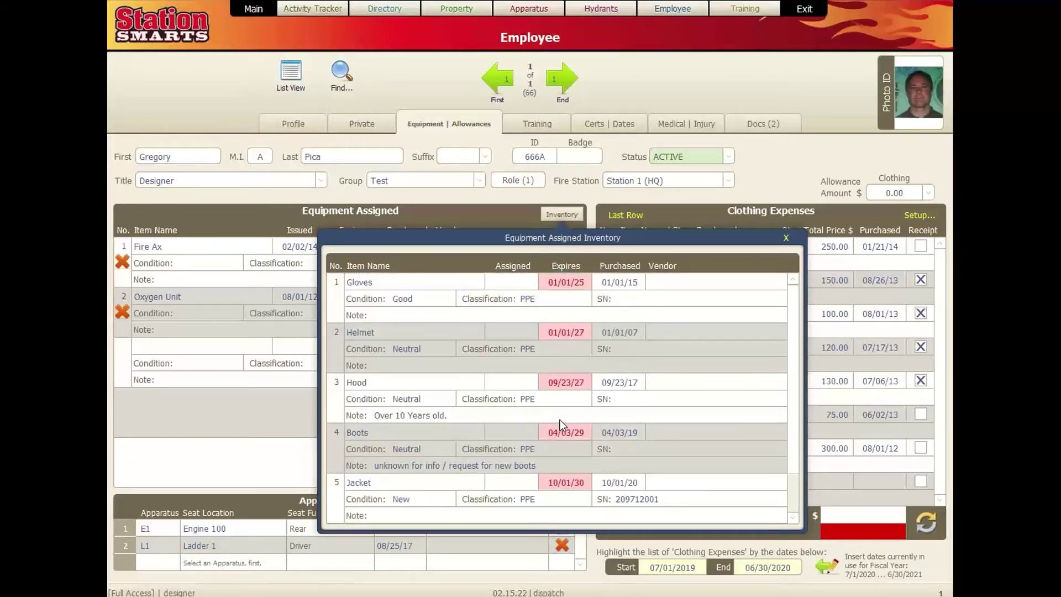
left_click(582, 200)
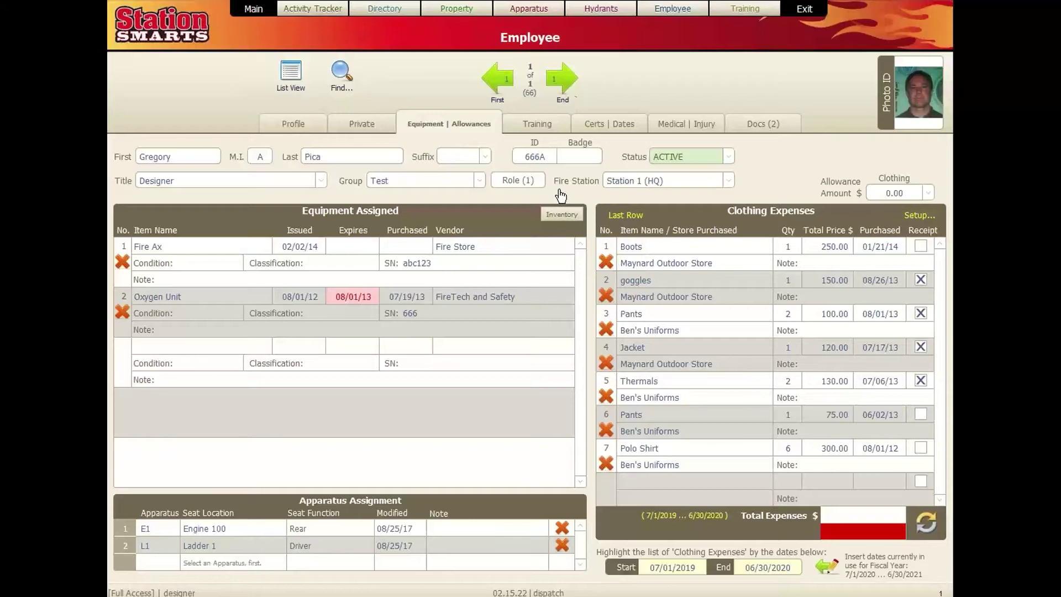
left_click(549, 123)
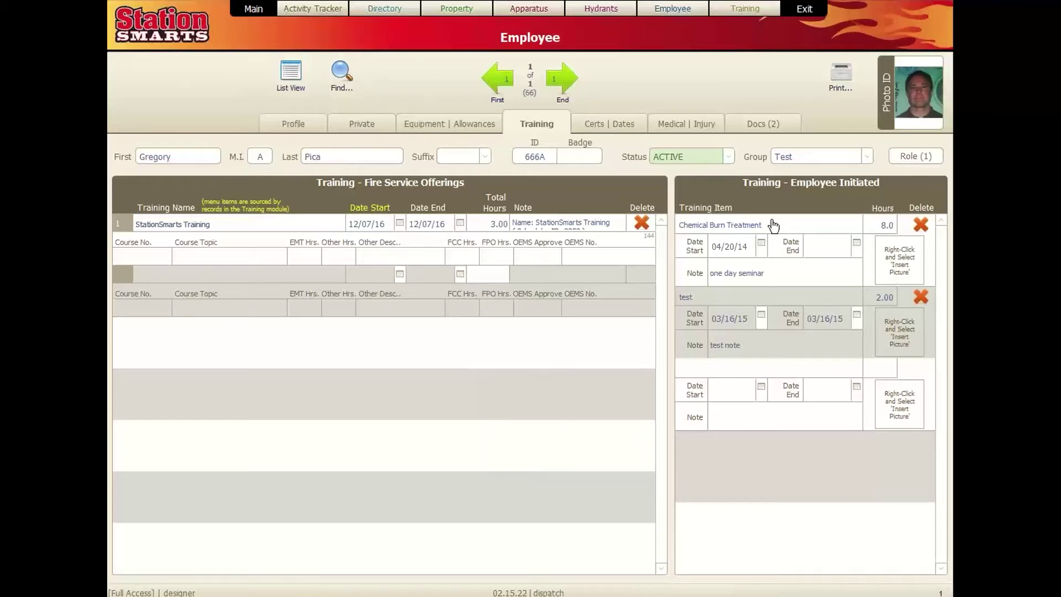
Check and cancel the Employee Training Report dialog, then view the Certs | Dates page.
left_click(841, 75)
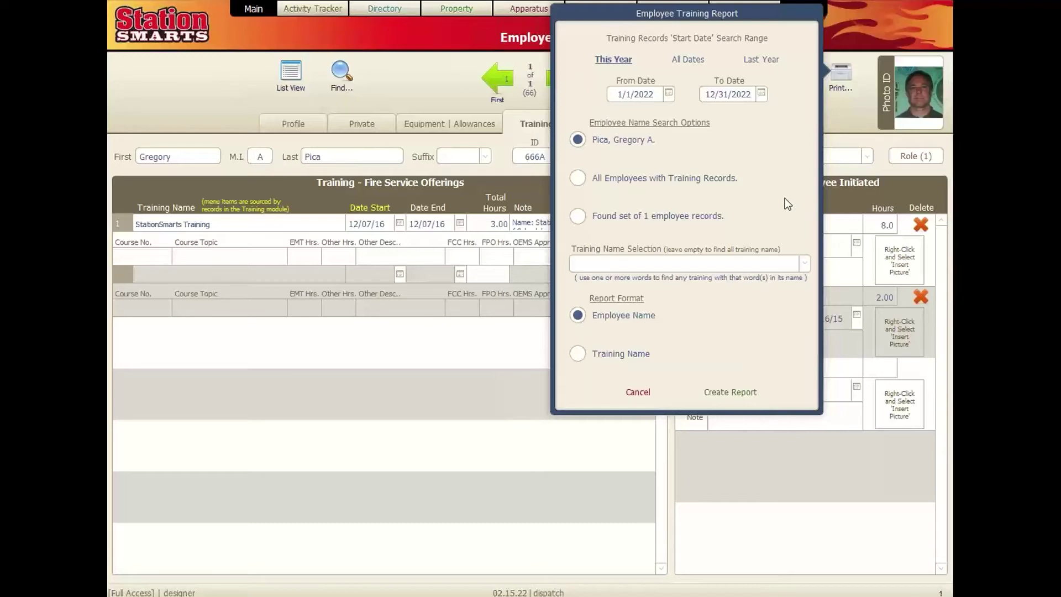
left_click(637, 392)
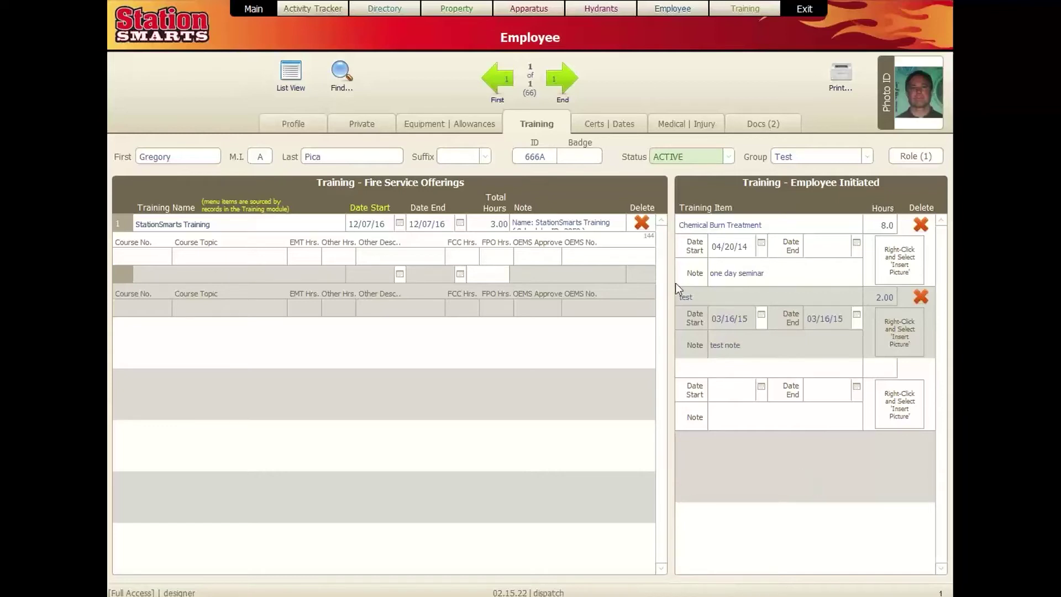
left_click(621, 131)
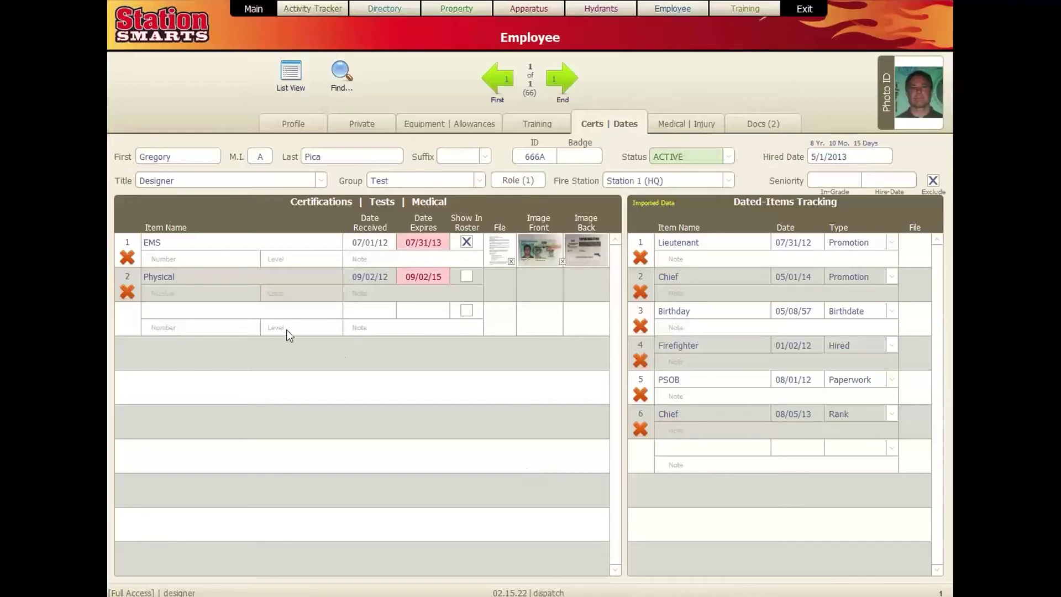
left_click(249, 310)
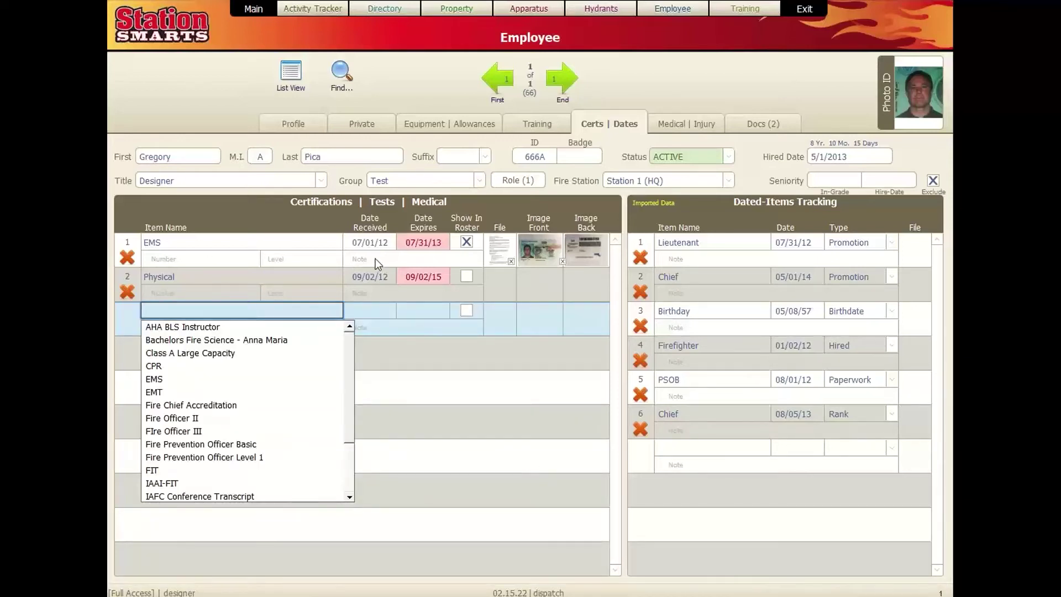
left_click(359, 263)
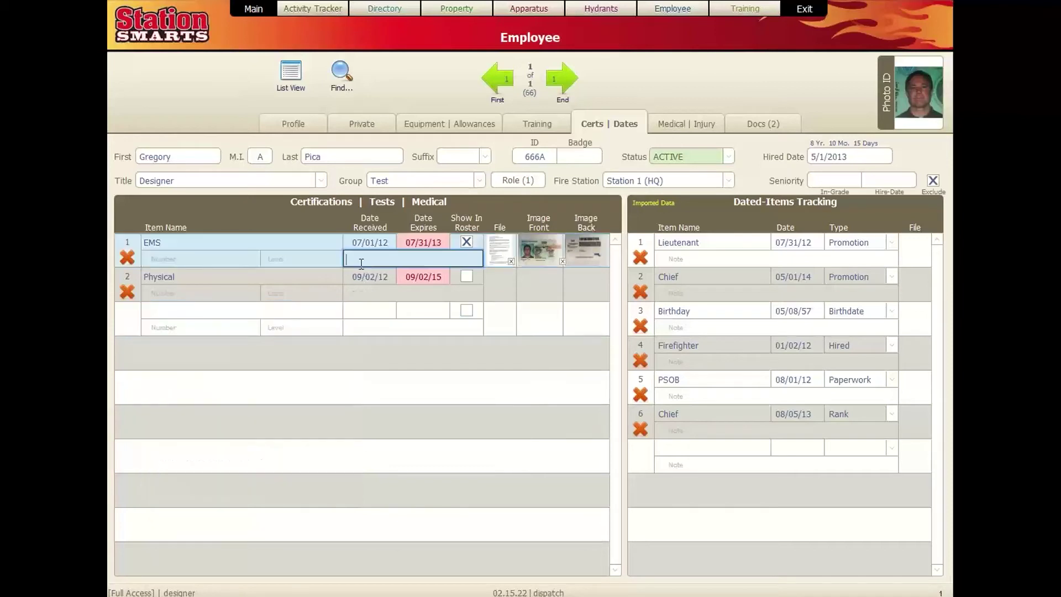
left_click(289, 263)
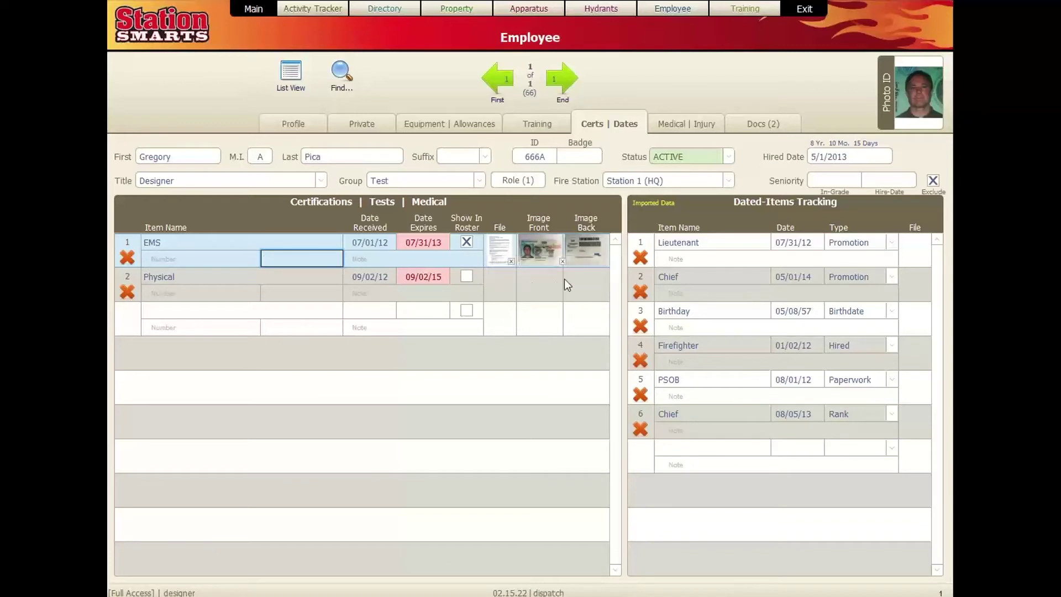
left_click(535, 333)
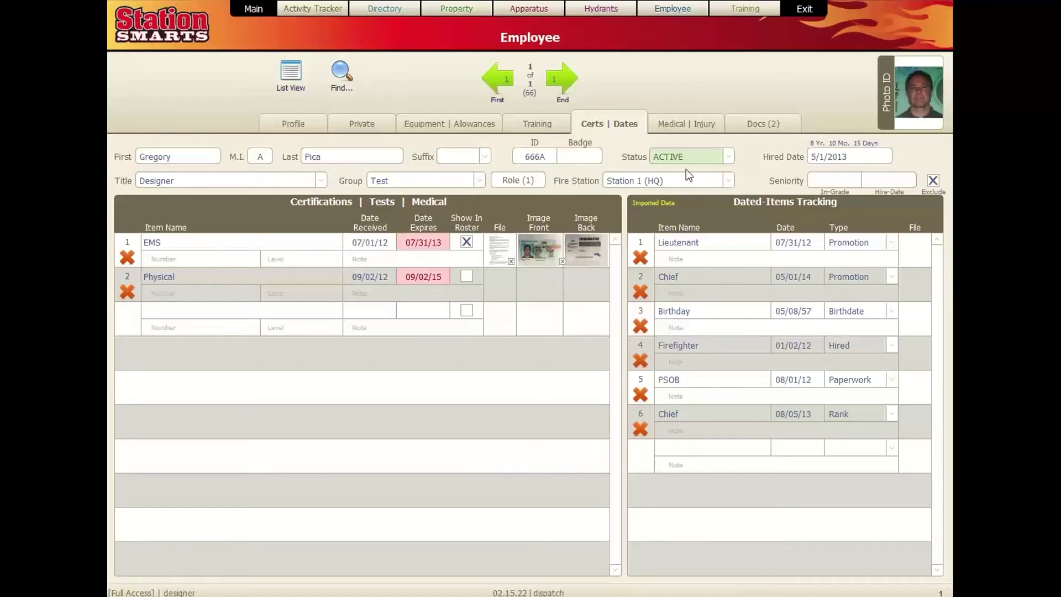
View the Medical | Injury records and check the new entry's type list without adding one.
left_click(686, 124)
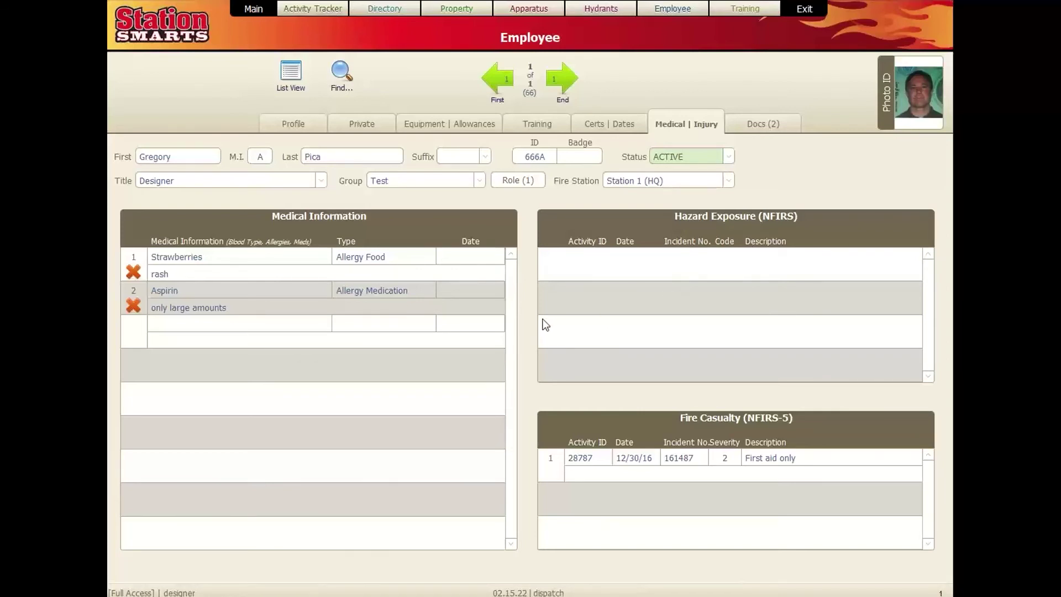
left_click(159, 330)
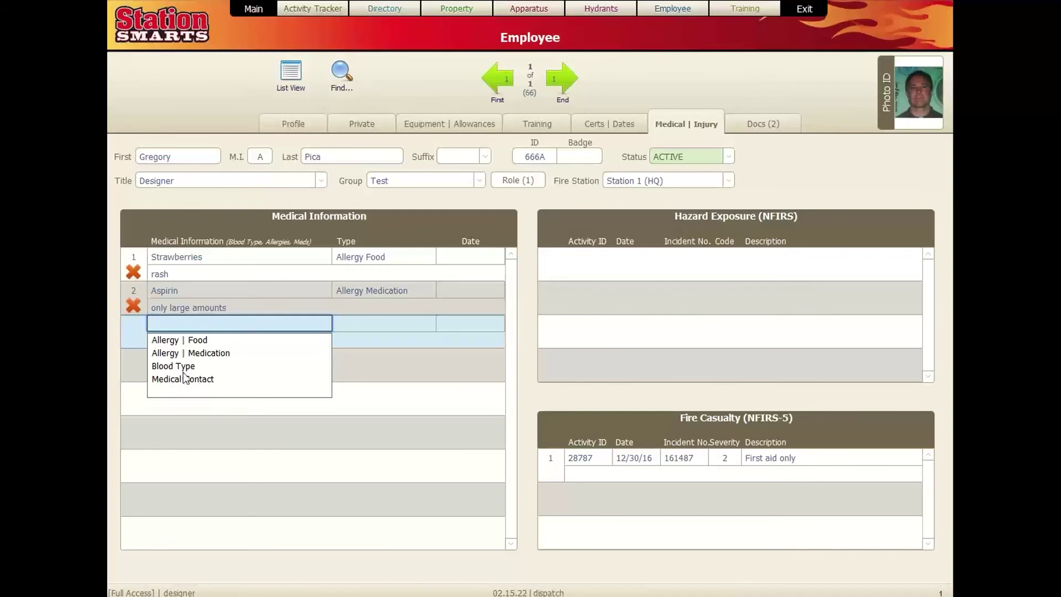
left_click(531, 366)
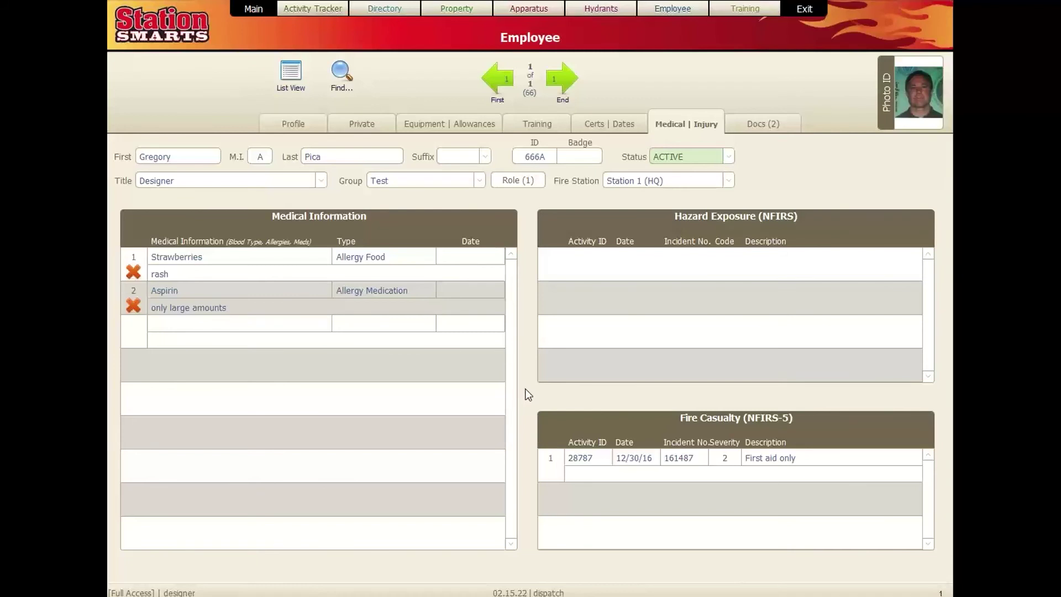
Look through the Employee Documents list, then go back via Medical | Injury to Profile.
left_click(788, 126)
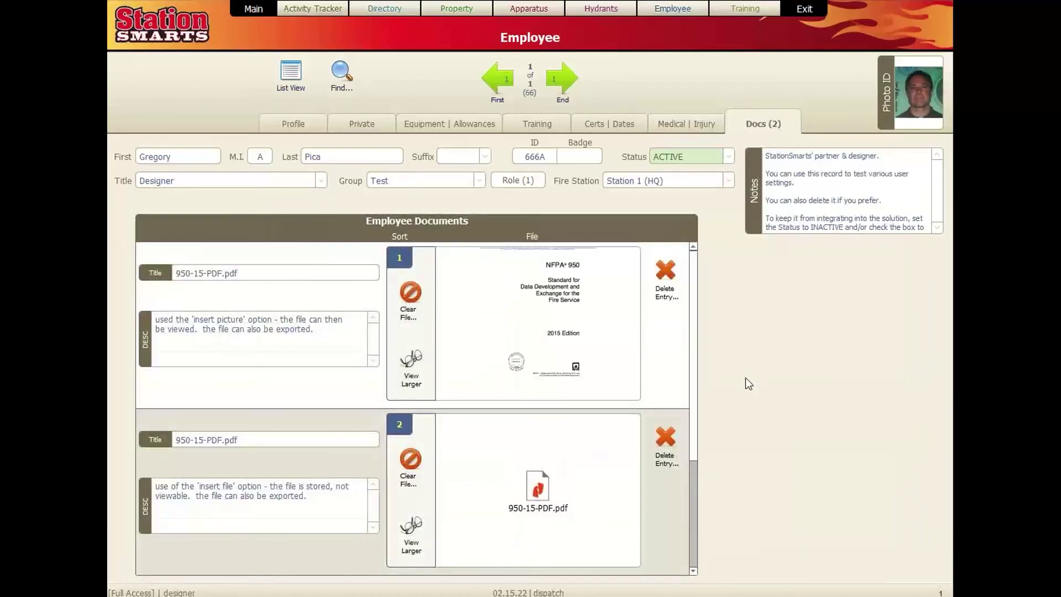
scroll(524, 411, "down", 3)
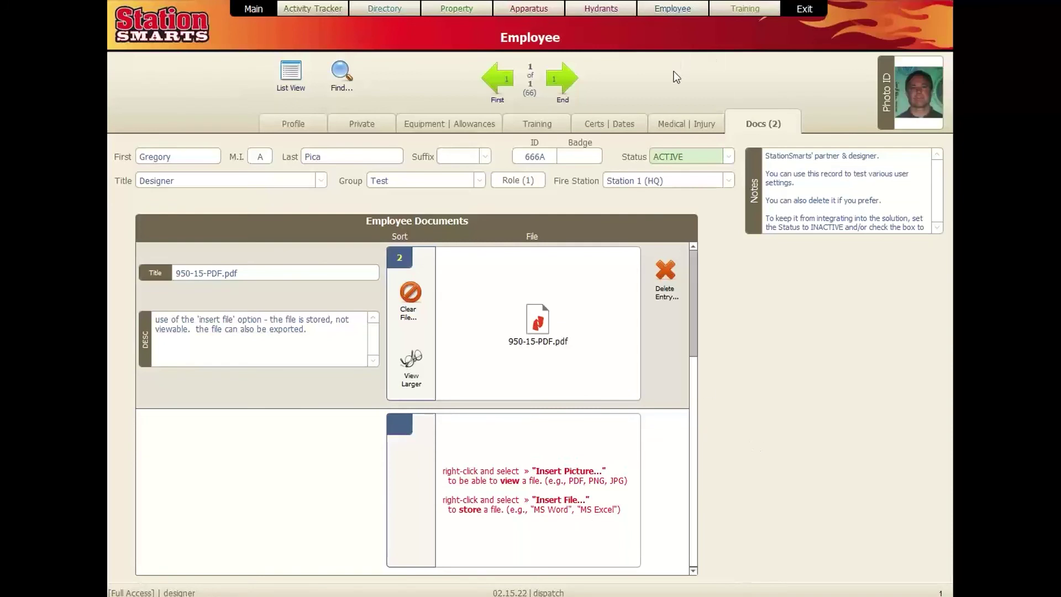
left_click(697, 124)
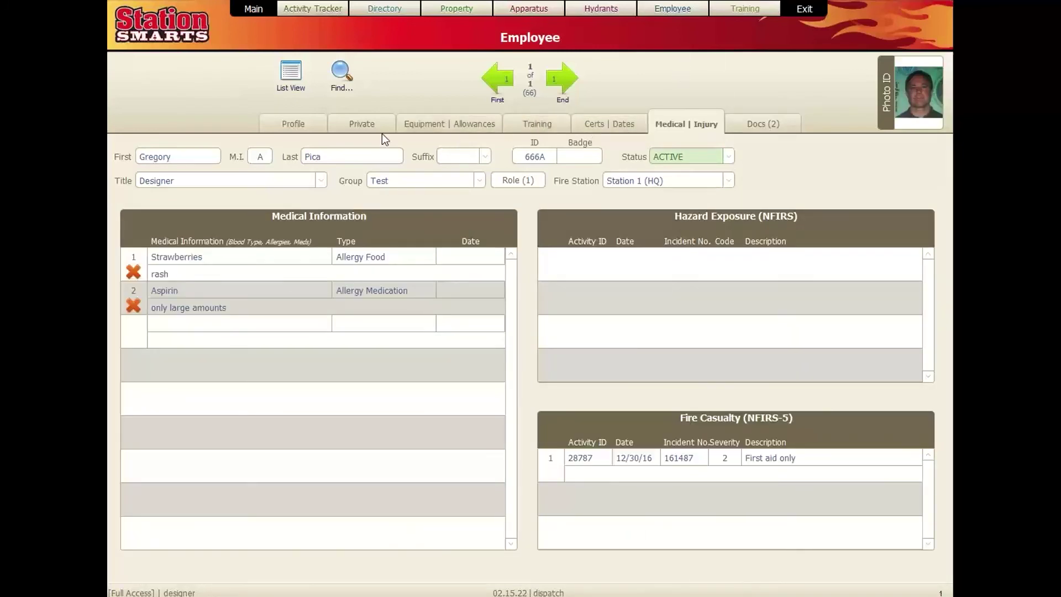
left_click(306, 125)
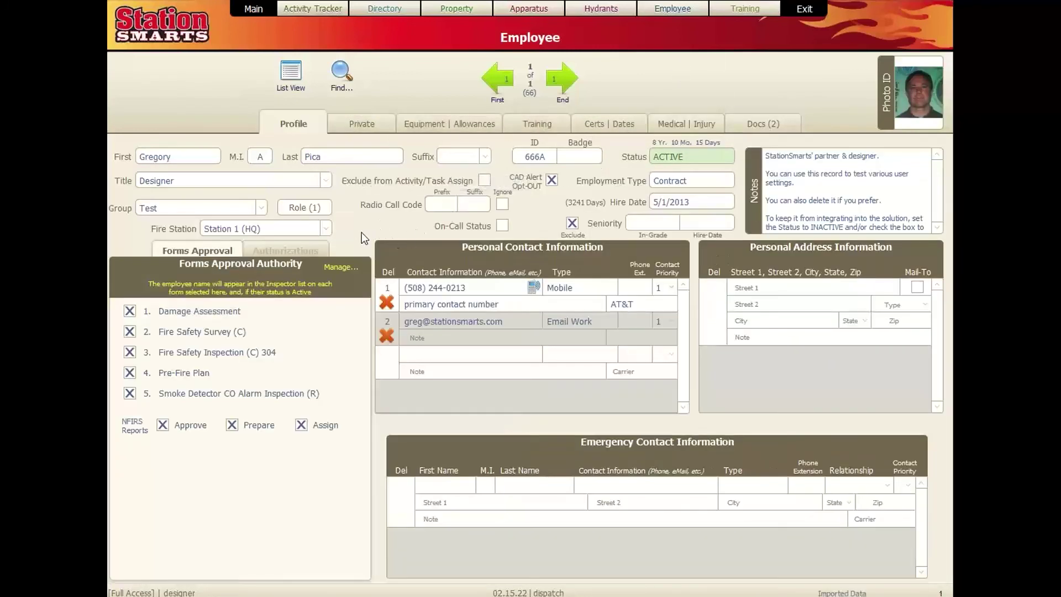